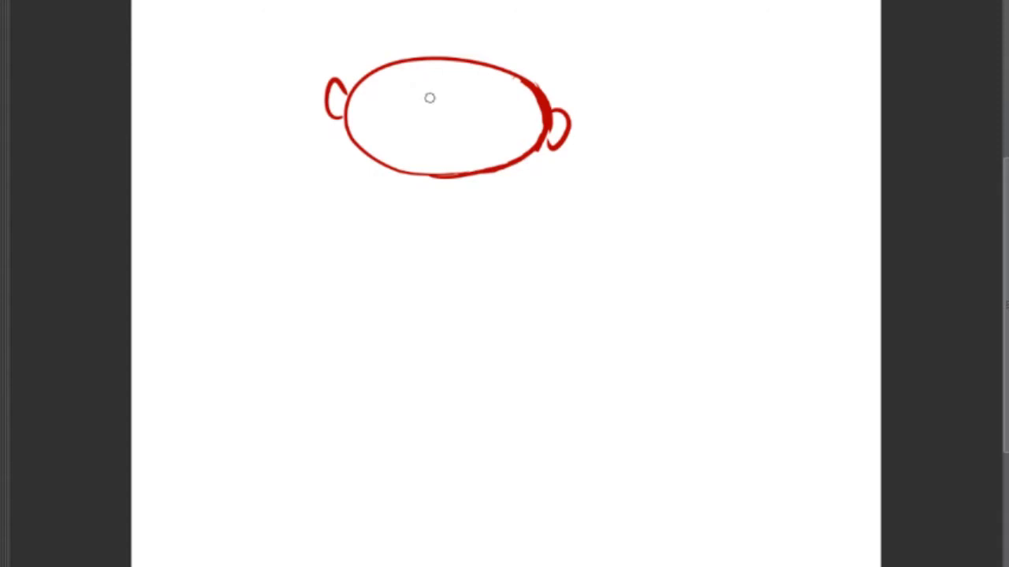
# Draw a narrow neck under the head in red and wrap a loose turtleneck collar around its base.
pyautogui.moveTo(424, 180); pyautogui.dragTo(424, 213)
pyautogui.moveTo(444, 176); pyautogui.dragTo(446, 210)
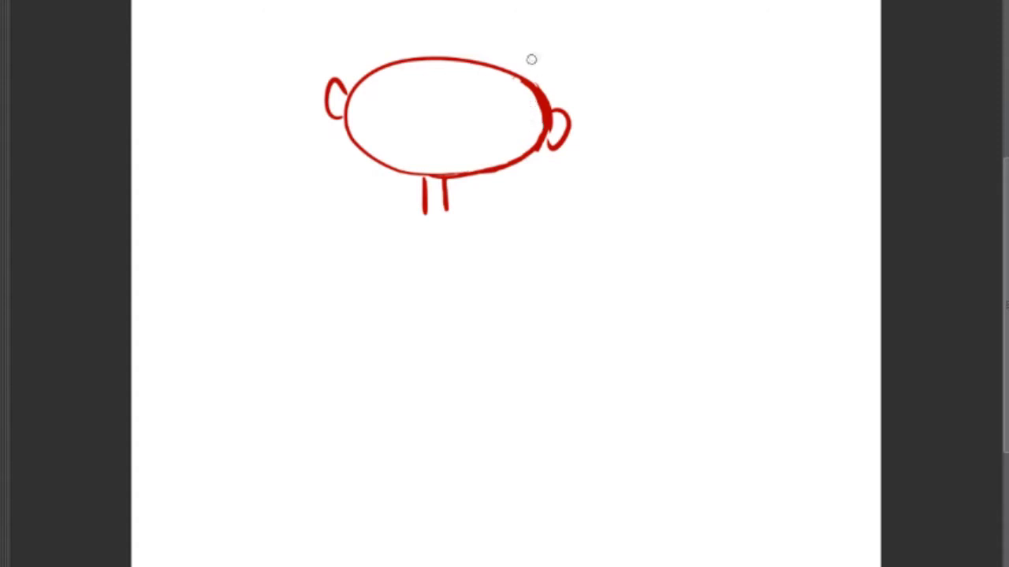
pyautogui.moveTo(438, 177)
pyautogui.mouseDown()
pyautogui.moveTo(440, 214)
pyautogui.moveTo(441, 180)
pyautogui.mouseUp()
pyautogui.press('e')
pyautogui.moveTo(452, 222)
pyautogui.mouseDown()
pyautogui.moveTo(447, 189)
pyautogui.moveTo(441, 218)
pyautogui.mouseUp()
pyautogui.moveTo(442, 174); pyautogui.dragTo(471, 171)
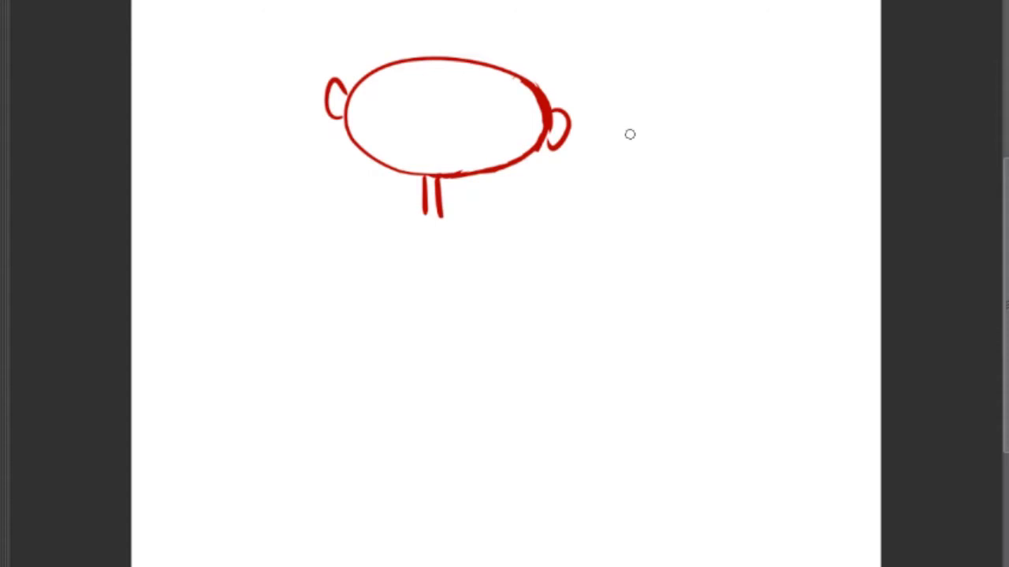
pyautogui.moveTo(408, 218)
pyautogui.mouseDown()
pyautogui.moveTo(422, 190)
pyautogui.moveTo(450, 205)
pyautogui.moveTo(456, 221)
pyautogui.moveTo(410, 224)
pyautogui.moveTo(453, 225)
pyautogui.mouseUp()
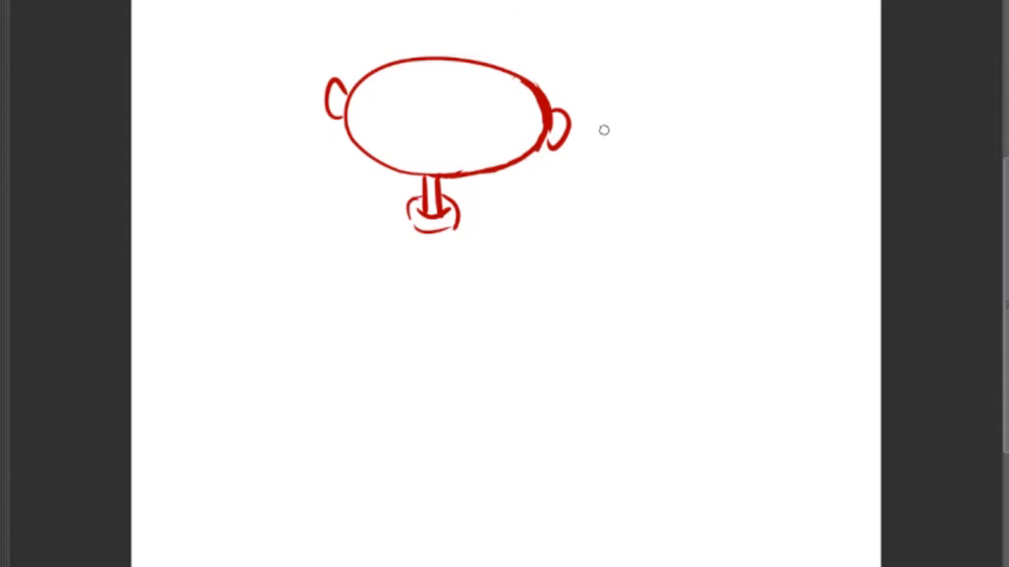
# Sketch sloping shoulders from the collar, the outer edges of both upper sleeves and the start of the sweater's left side.
pyautogui.moveTo(459, 219); pyautogui.dragTo(492, 243)
pyautogui.moveTo(397, 219)
pyautogui.mouseDown()
pyautogui.moveTo(367, 231)
pyautogui.moveTo(378, 232)
pyautogui.moveTo(378, 314)
pyautogui.mouseUp()
pyautogui.moveTo(378, 247); pyautogui.dragTo(383, 340)
pyautogui.moveTo(367, 226); pyautogui.dragTo(348, 280)
pyautogui.moveTo(490, 239); pyautogui.dragTo(498, 290)
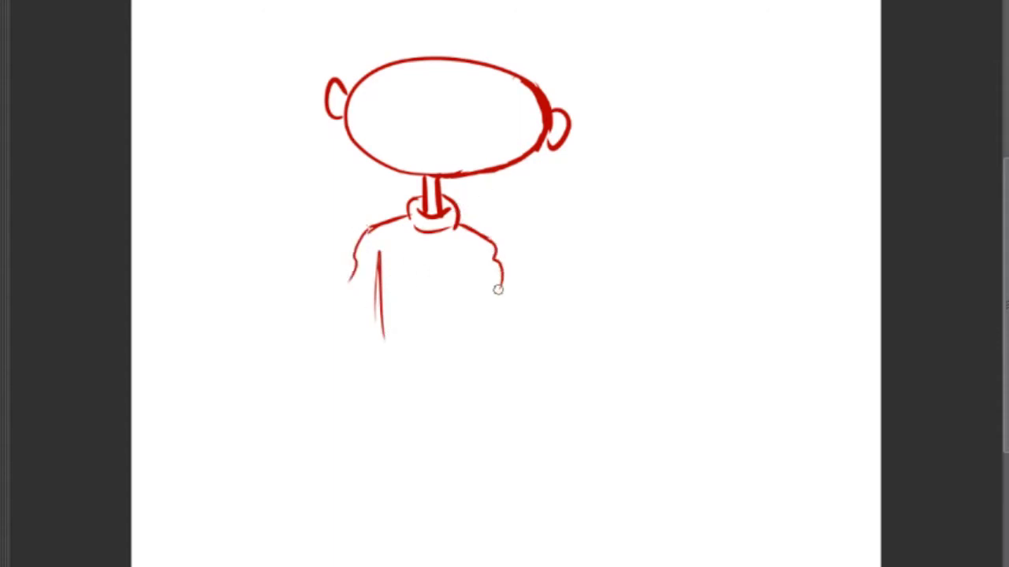
# Sketch the sweater's rounded body with fold lines and a hem band, cleaning up stray strokes along its left side.
pyautogui.moveTo(378, 249)
pyautogui.mouseDown()
pyautogui.moveTo(370, 355)
pyautogui.moveTo(387, 288)
pyautogui.moveTo(450, 318)
pyautogui.mouseUp()
pyautogui.moveTo(363, 343)
pyautogui.mouseDown()
pyautogui.moveTo(464, 363)
pyautogui.moveTo(367, 365)
pyautogui.moveTo(466, 374)
pyautogui.moveTo(480, 363)
pyautogui.moveTo(476, 348)
pyautogui.mouseUp()
pyautogui.moveTo(465, 265); pyautogui.dragTo(478, 374)
pyautogui.moveTo(467, 315)
pyautogui.mouseDown()
pyautogui.moveTo(465, 265)
pyautogui.moveTo(501, 296)
pyautogui.mouseUp()
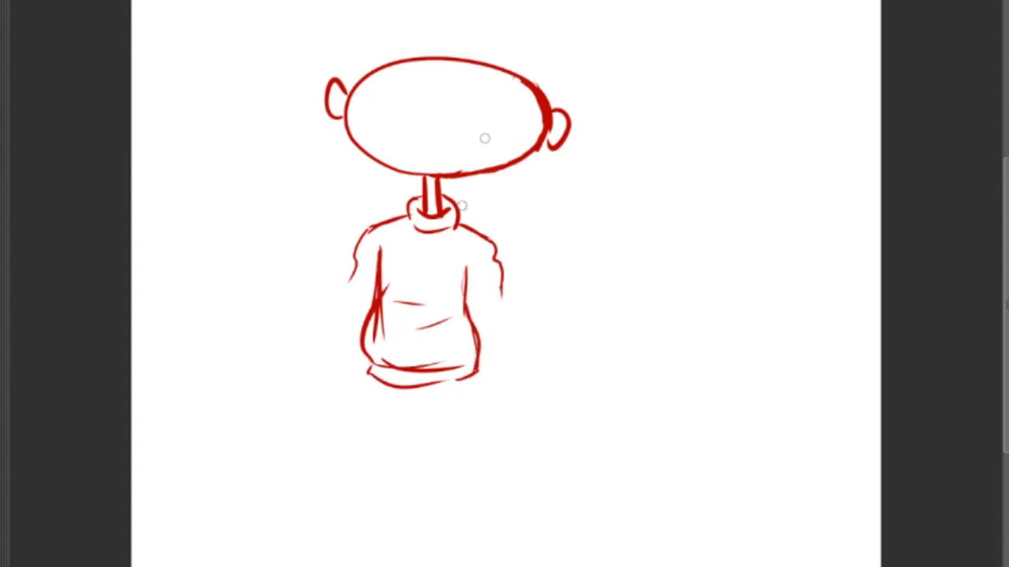
pyautogui.moveTo(353, 260)
pyautogui.mouseDown()
pyautogui.moveTo(345, 301)
pyautogui.moveTo(356, 254)
pyautogui.mouseUp()
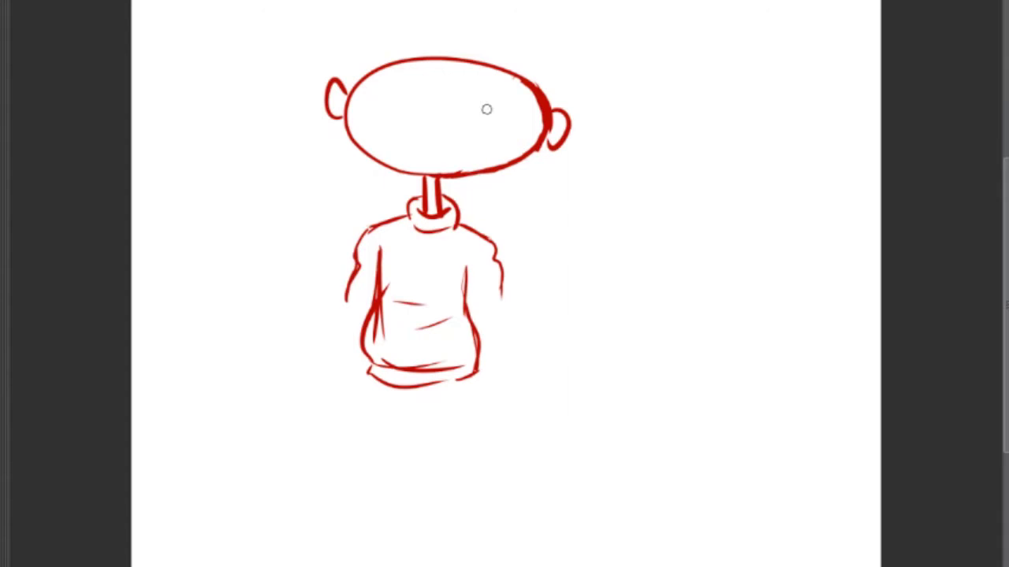
pyautogui.press('e')
pyautogui.moveTo(377, 349); pyautogui.dragTo(391, 306)
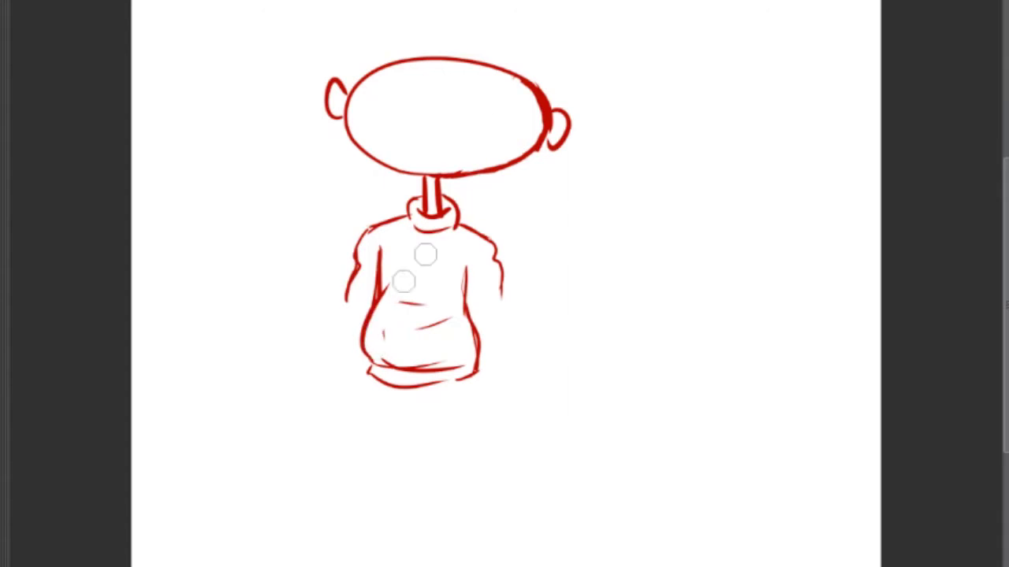
# Draw two thin straight legs below the sweater hem and trim their lower ends to an even length.
pyautogui.moveTo(439, 387)
pyautogui.mouseDown()
pyautogui.moveTo(451, 487)
pyautogui.moveTo(461, 487)
pyautogui.mouseUp()
pyautogui.moveTo(372, 384)
pyautogui.mouseDown()
pyautogui.moveTo(384, 498)
pyautogui.moveTo(396, 433)
pyautogui.moveTo(402, 508)
pyautogui.mouseUp()
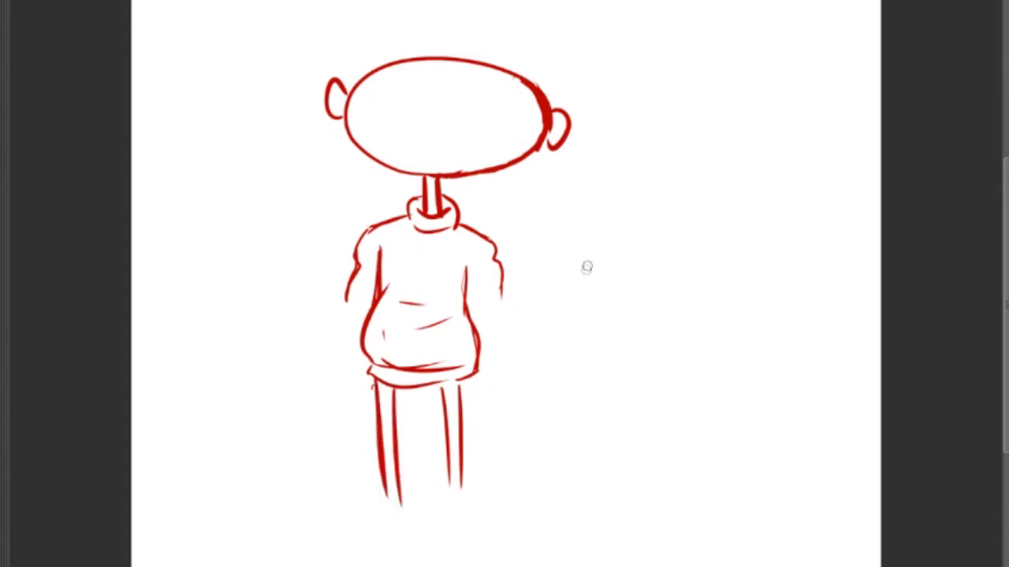
pyautogui.moveTo(369, 363); pyautogui.dragTo(397, 290)
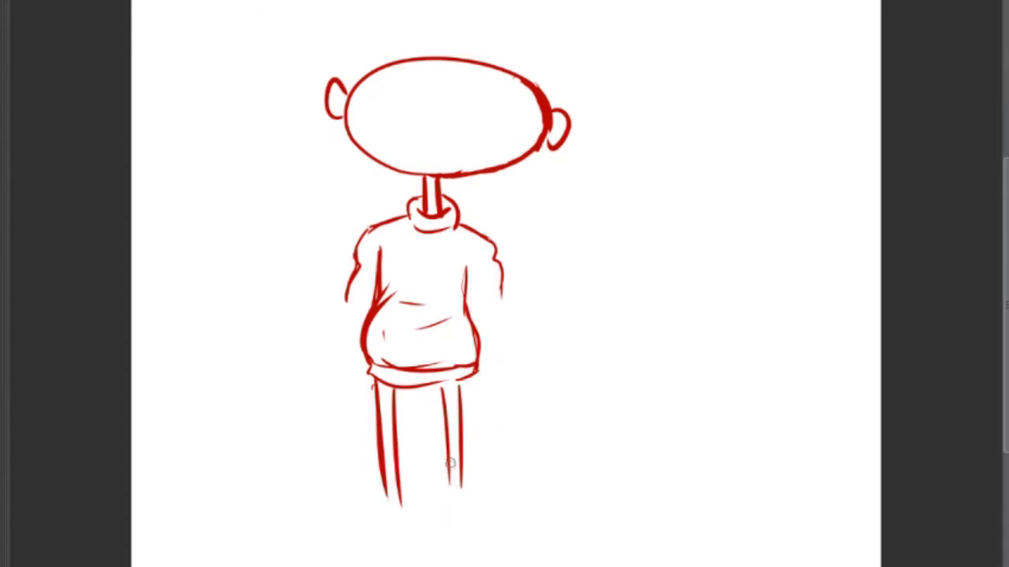
pyautogui.press('e')
pyautogui.moveTo(381, 505); pyautogui.dragTo(374, 484)
pyautogui.moveTo(438, 507); pyautogui.dragTo(464, 487)
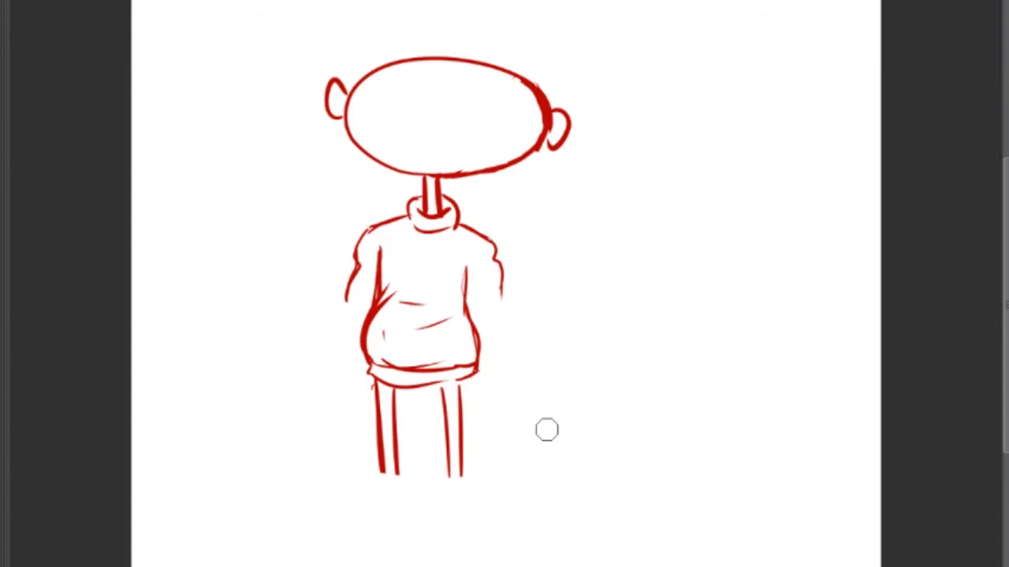
# Draw large rounded shoes with soles and heels at the ends of both legs.
pyautogui.moveTo(336, 490)
pyautogui.mouseDown()
pyautogui.moveTo(364, 450)
pyautogui.moveTo(378, 482)
pyautogui.moveTo(356, 505)
pyautogui.moveTo(404, 476)
pyautogui.moveTo(385, 479)
pyautogui.moveTo(392, 467)
pyautogui.moveTo(402, 487)
pyautogui.moveTo(327, 511)
pyautogui.moveTo(501, 518)
pyautogui.moveTo(455, 515)
pyautogui.moveTo(496, 502)
pyautogui.moveTo(460, 509)
pyautogui.moveTo(456, 530)
pyautogui.moveTo(502, 517)
pyautogui.moveTo(436, 522)
pyautogui.moveTo(467, 480)
pyautogui.mouseUp()
pyautogui.moveTo(436, 516)
pyautogui.mouseDown()
pyautogui.moveTo(480, 497)
pyautogui.moveTo(454, 511)
pyautogui.mouseUp()
pyautogui.moveTo(475, 478)
pyautogui.mouseDown()
pyautogui.moveTo(501, 517)
pyautogui.moveTo(451, 495)
pyautogui.moveTo(464, 477)
pyautogui.mouseUp()
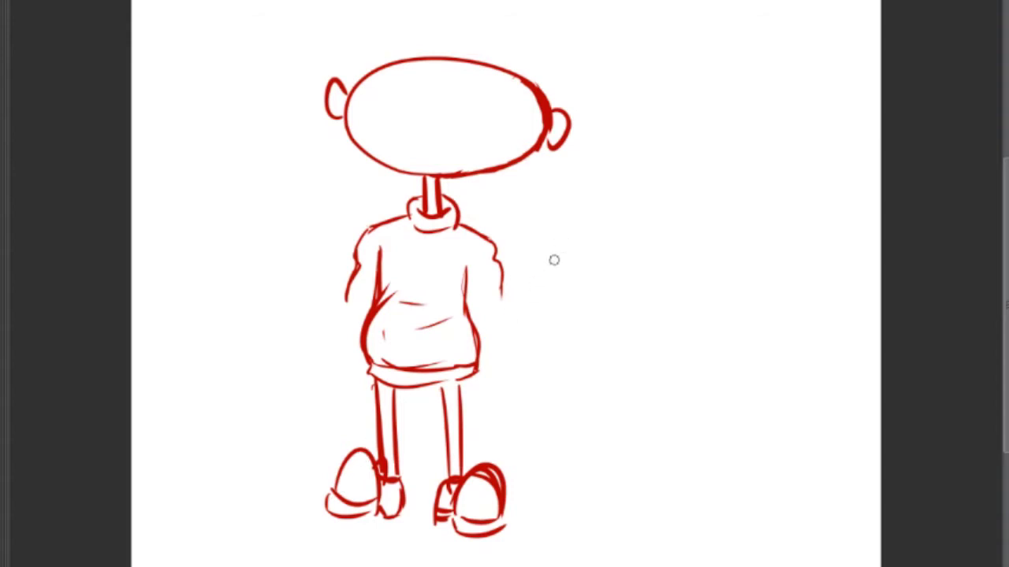
# Extend the right sleeve's wavy outer outline down to the sweater hem and lengthen the left sleeve line slightly.
pyautogui.moveTo(344, 298)
pyautogui.mouseDown()
pyautogui.moveTo(335, 361)
pyautogui.moveTo(340, 311)
pyautogui.moveTo(331, 347)
pyautogui.moveTo(363, 359)
pyautogui.moveTo(331, 345)
pyautogui.moveTo(346, 310)
pyautogui.mouseUp()
pyautogui.moveTo(479, 367); pyautogui.dragTo(515, 355)
pyautogui.moveTo(513, 354); pyautogui.dragTo(496, 294)
pyautogui.moveTo(333, 368)
pyautogui.mouseDown()
pyautogui.moveTo(339, 380)
pyautogui.moveTo(354, 374)
pyautogui.mouseUp()
pyautogui.hotkey('ctrl', 'z')
pyautogui.hotkey('ctrl', 'z')
pyautogui.moveTo(322, 338)
pyautogui.mouseDown()
pyautogui.moveTo(341, 309)
pyautogui.moveTo(346, 322)
pyautogui.moveTo(318, 380)
pyautogui.moveTo(323, 334)
pyautogui.moveTo(345, 376)
pyautogui.moveTo(372, 365)
pyautogui.mouseUp()
pyautogui.moveTo(489, 340)
pyautogui.mouseDown()
pyautogui.moveTo(481, 371)
pyautogui.moveTo(506, 401)
pyautogui.mouseUp()
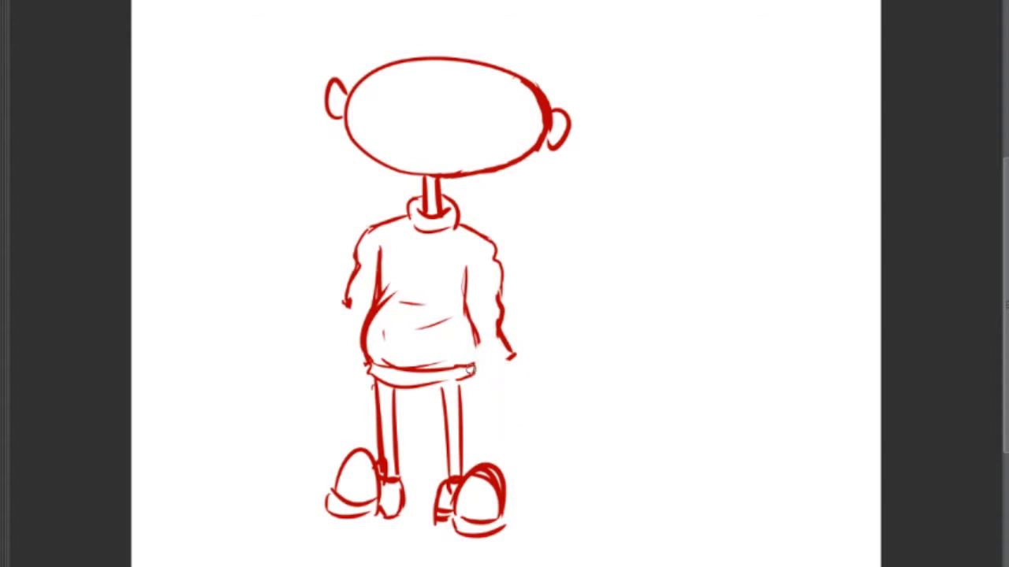
# Complete both baggy sleeves with cuffs at the wrists and erase the stray stroke below the right cuff.
pyautogui.moveTo(508, 348); pyautogui.dragTo(503, 427)
pyautogui.moveTo(471, 378)
pyautogui.mouseDown()
pyautogui.moveTo(508, 400)
pyautogui.moveTo(497, 400)
pyautogui.moveTo(512, 341)
pyautogui.mouseUp()
pyautogui.moveTo(347, 309)
pyautogui.mouseDown()
pyautogui.moveTo(336, 391)
pyautogui.moveTo(372, 399)
pyautogui.moveTo(370, 379)
pyautogui.moveTo(334, 385)
pyautogui.moveTo(351, 398)
pyautogui.moveTo(335, 400)
pyautogui.moveTo(371, 404)
pyautogui.mouseUp()
pyautogui.moveTo(463, 389)
pyautogui.mouseDown()
pyautogui.moveTo(508, 406)
pyautogui.moveTo(504, 414)
pyautogui.mouseUp()
pyautogui.moveTo(473, 382)
pyautogui.mouseDown()
pyautogui.moveTo(504, 398)
pyautogui.moveTo(514, 347)
pyautogui.mouseUp()
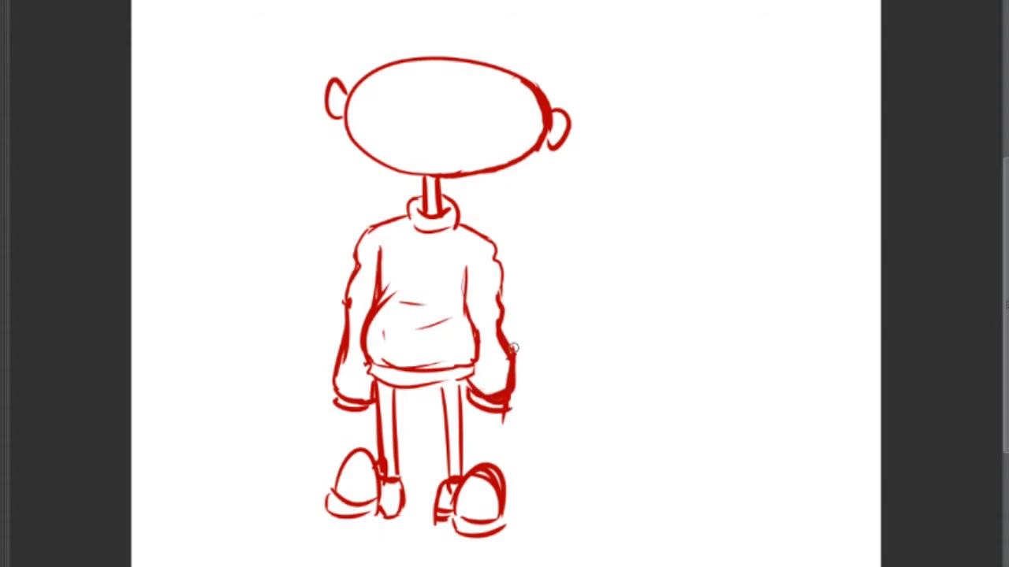
pyautogui.press('e')
pyautogui.moveTo(511, 418)
pyautogui.mouseDown()
pyautogui.moveTo(515, 391)
pyautogui.moveTo(501, 376)
pyautogui.mouseUp()
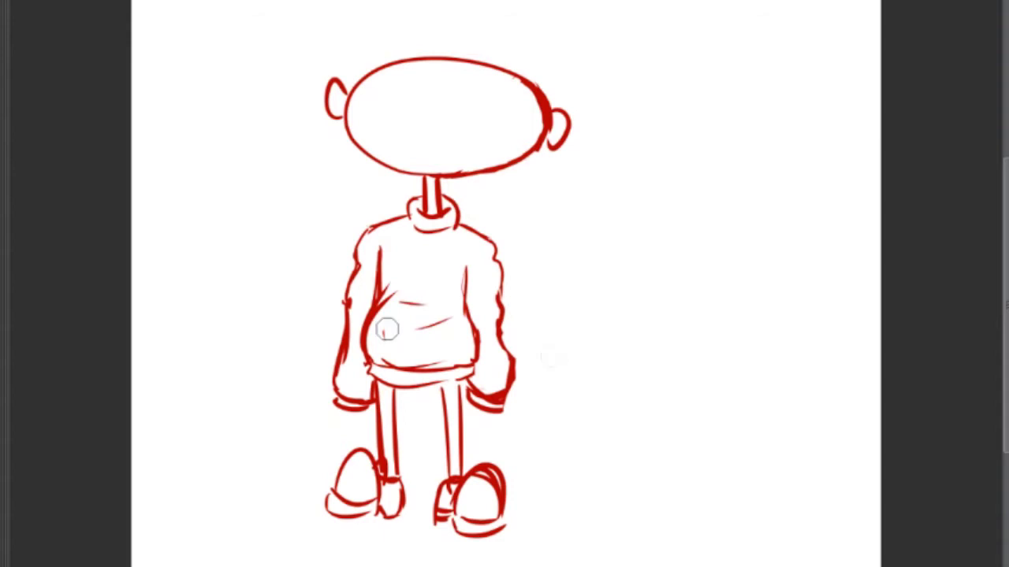
# Erase the sweater's inner fold lines and strengthen its left side, shoulder and collar outlines.
pyautogui.moveTo(417, 303)
pyautogui.mouseDown()
pyautogui.moveTo(367, 359)
pyautogui.moveTo(415, 253)
pyautogui.mouseUp()
pyautogui.press('b')
pyautogui.moveTo(372, 365)
pyautogui.mouseDown()
pyautogui.moveTo(380, 296)
pyautogui.moveTo(372, 328)
pyautogui.mouseUp()
pyautogui.moveTo(379, 272); pyautogui.dragTo(377, 311)
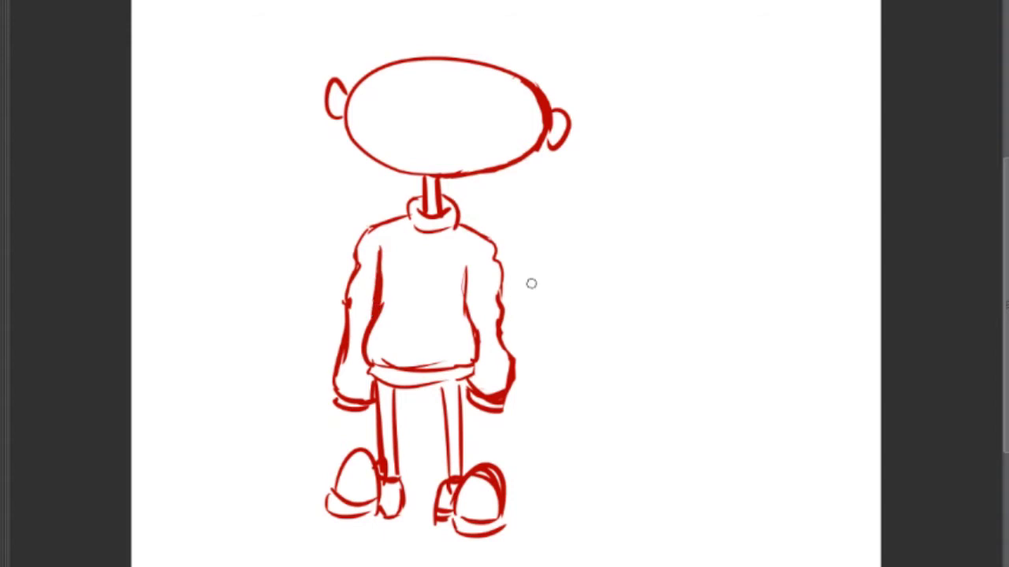
pyautogui.moveTo(453, 228)
pyautogui.mouseDown()
pyautogui.moveTo(484, 232)
pyautogui.moveTo(493, 262)
pyautogui.mouseUp()
pyautogui.moveTo(361, 238)
pyautogui.mouseDown()
pyautogui.moveTo(410, 218)
pyautogui.moveTo(434, 230)
pyautogui.moveTo(451, 214)
pyautogui.mouseUp()
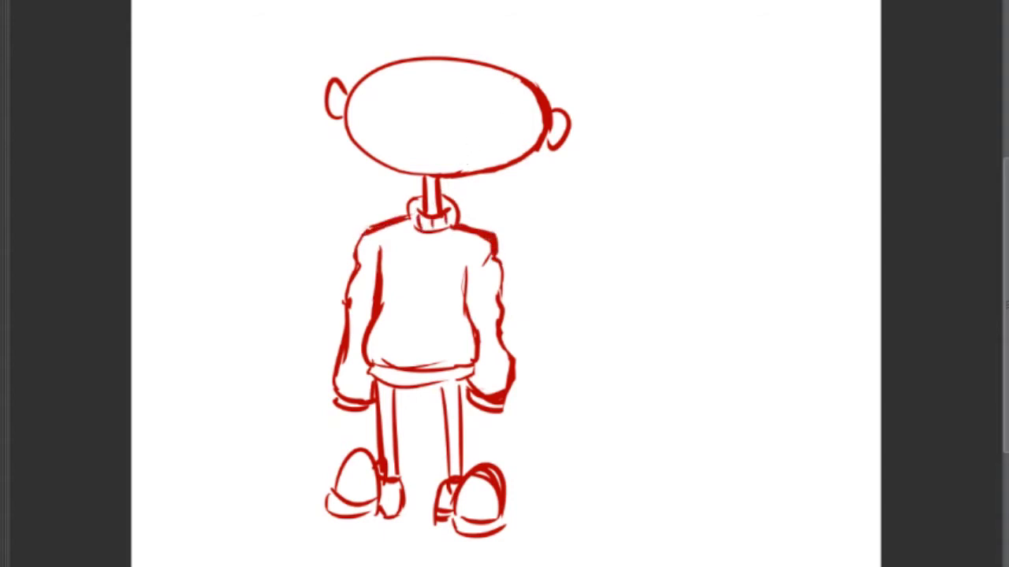
pyautogui.moveTo(448, 76)
pyautogui.mouseDown()
pyautogui.moveTo(491, 108)
pyautogui.moveTo(540, 124)
pyautogui.mouseUp()
pyautogui.moveTo(357, 98); pyautogui.dragTo(454, 74)
pyautogui.hotkey('ctrl', 'z')
pyautogui.hotkey('ctrl', 'z')
pyautogui.moveTo(397, 60)
pyautogui.mouseDown()
pyautogui.moveTo(399, 102)
pyautogui.moveTo(493, 90)
pyautogui.moveTo(502, 52)
pyautogui.mouseUp()
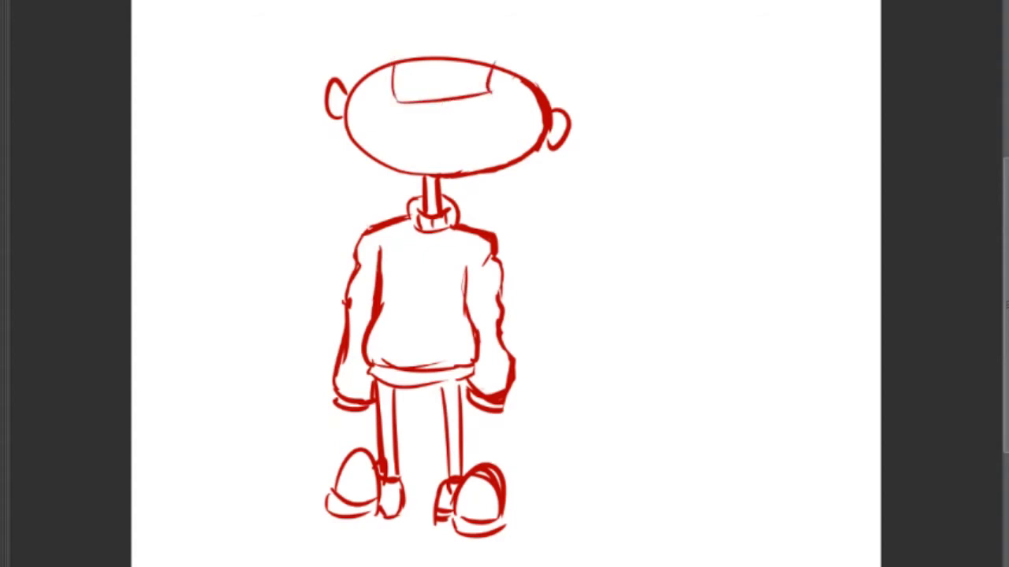
pyautogui.hotkey('ctrl', 'z')
pyautogui.hotkey('ctrl', 'z')
pyautogui.hotkey('ctrl', 'z')
pyautogui.moveTo(378, 69)
pyautogui.mouseDown()
pyautogui.moveTo(377, 112)
pyautogui.moveTo(399, 83)
pyautogui.moveTo(522, 102)
pyautogui.moveTo(509, 102)
pyautogui.mouseUp()
pyautogui.hotkey('ctrl', 'z')
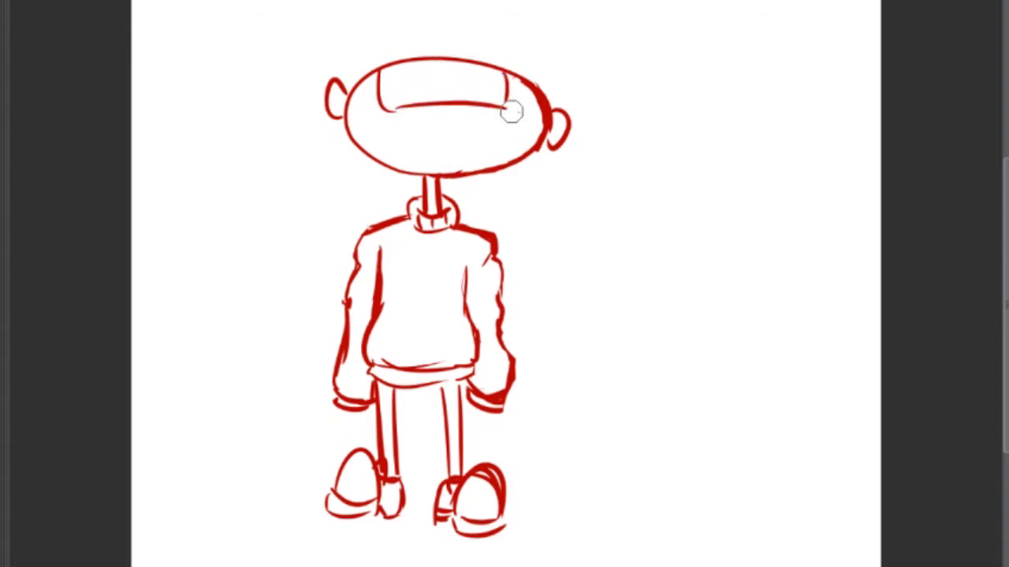
pyautogui.press('b')
pyautogui.moveTo(363, 113)
pyautogui.mouseDown()
pyautogui.moveTo(456, 140)
pyautogui.moveTo(517, 133)
pyautogui.mouseUp()
pyautogui.moveTo(525, 55)
pyautogui.mouseDown()
pyautogui.moveTo(537, 45)
pyautogui.moveTo(494, 1)
pyautogui.mouseUp()
pyautogui.moveTo(420, 18)
pyautogui.mouseDown()
pyautogui.moveTo(457, 1)
pyautogui.moveTo(426, 17)
pyautogui.mouseUp()
pyautogui.moveTo(408, 18); pyautogui.dragTo(377, 3)
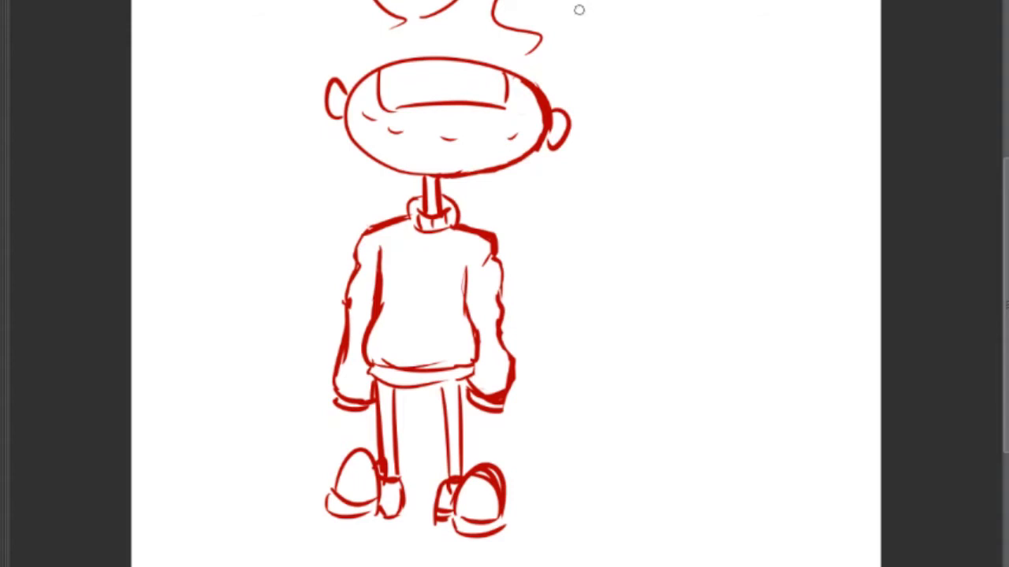
pyautogui.hotkey('ctrl', 'z')
pyautogui.hotkey('ctrl', 'z')
pyautogui.hotkey('ctrl', 'z')
pyautogui.hotkey('ctrl', 'z')
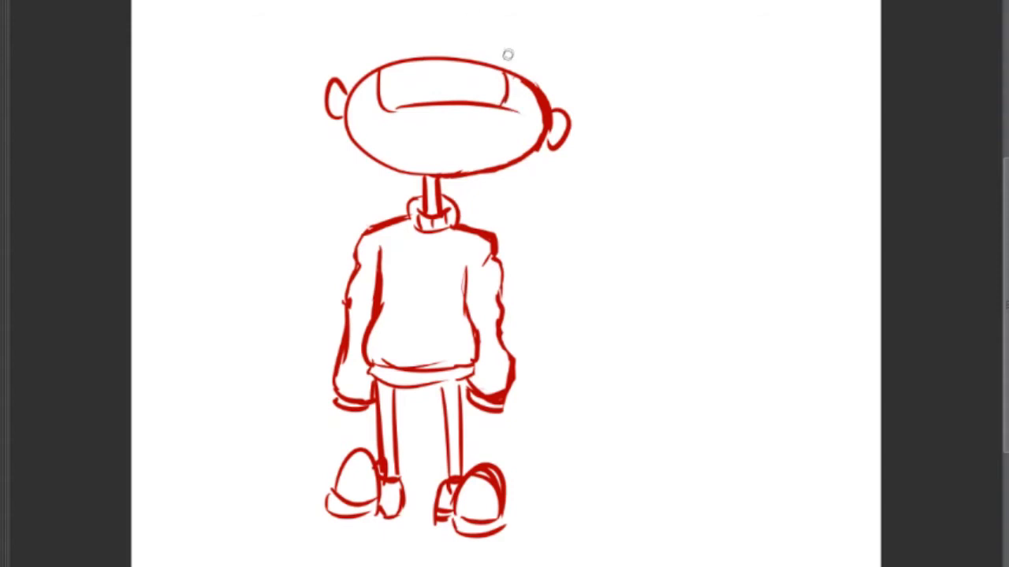
pyautogui.hotkey('ctrl', 'z')
pyautogui.hotkey('ctrl', 'z')
pyautogui.hotkey('ctrl', 'z')
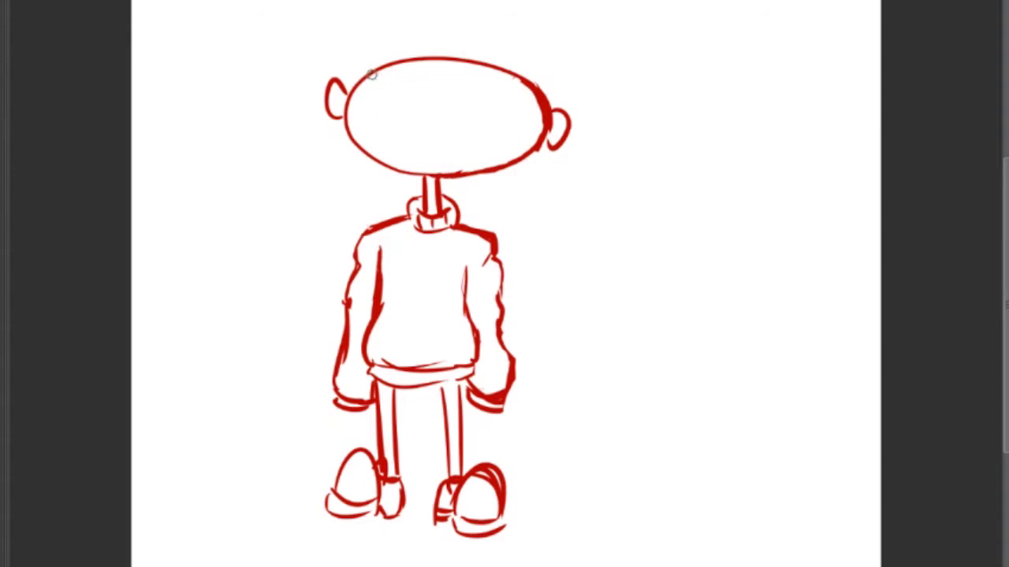
pyautogui.moveTo(394, 67); pyautogui.dragTo(532, 98)
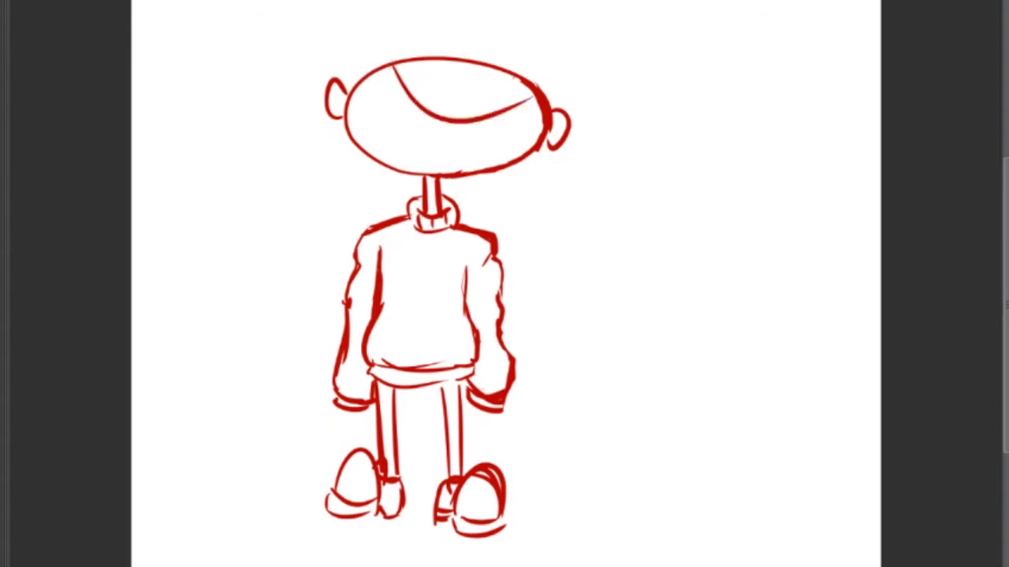
pyautogui.hotkey('ctrl', 'z')
pyautogui.moveTo(403, 71); pyautogui.dragTo(536, 80)
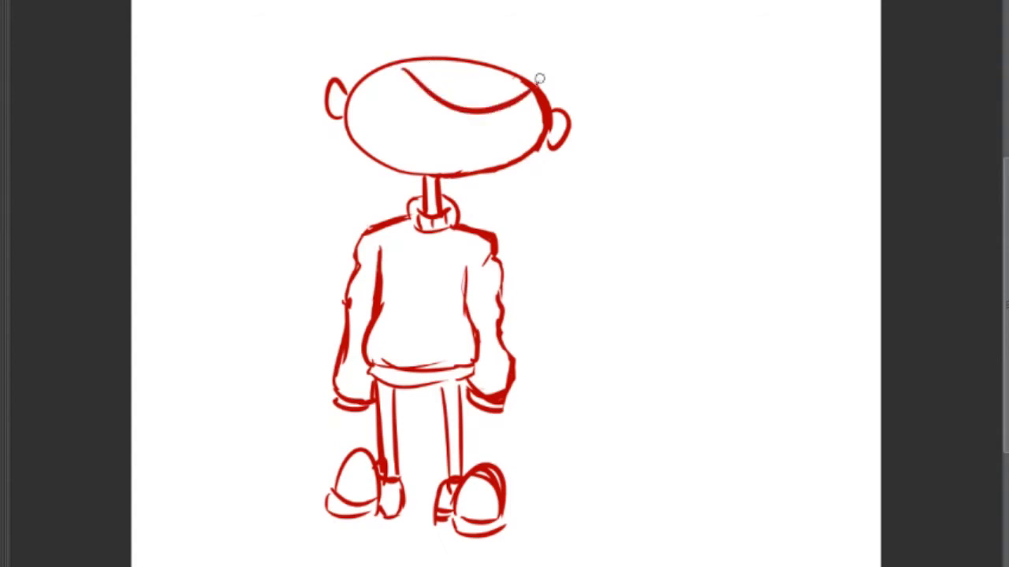
pyautogui.moveTo(348, 101); pyautogui.dragTo(403, 69)
pyautogui.hotkey('ctrl', 'z')
pyautogui.hotkey('ctrl', 'z')
pyautogui.moveTo(367, 86)
pyautogui.mouseDown()
pyautogui.moveTo(404, 104)
pyautogui.moveTo(491, 77)
pyautogui.mouseUp()
pyautogui.hotkey('ctrl', 'z')
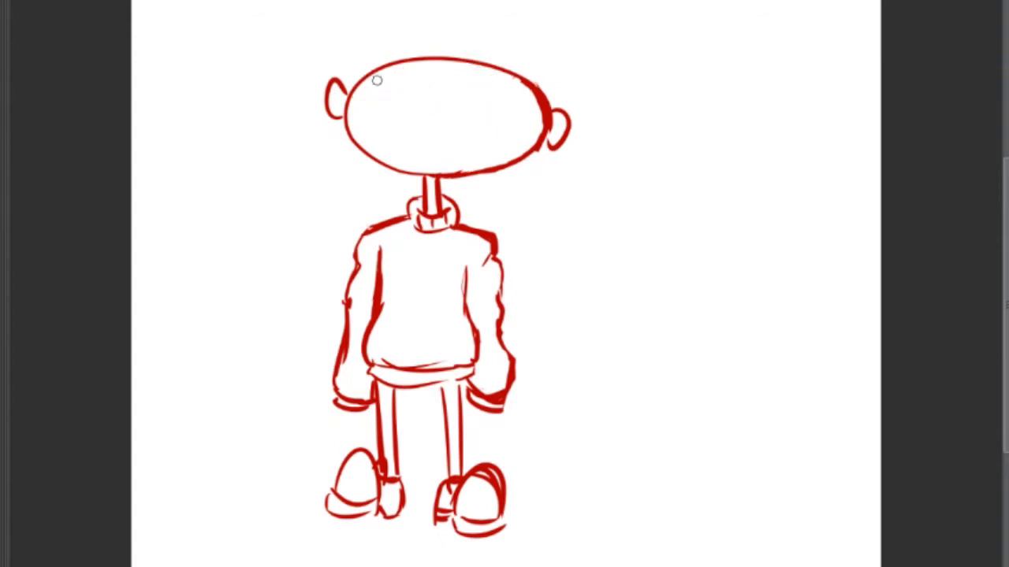
pyautogui.moveTo(375, 77); pyautogui.dragTo(515, 79)
pyautogui.moveTo(378, 77)
pyautogui.mouseDown()
pyautogui.moveTo(405, 94)
pyautogui.moveTo(503, 85)
pyautogui.mouseUp()
pyautogui.hotkey('ctrl', 'z')
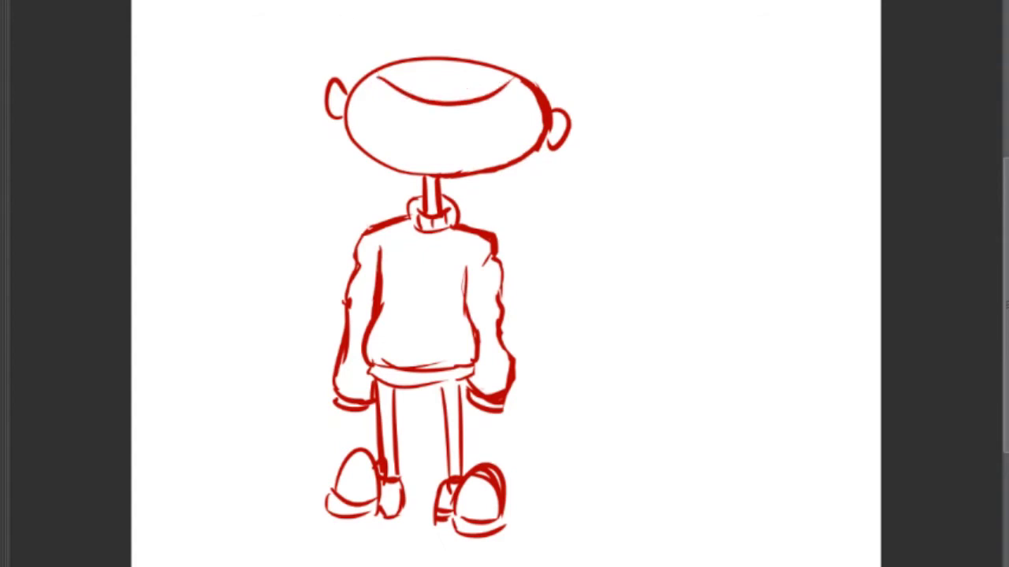
pyautogui.hotkey('ctrl', 'z')
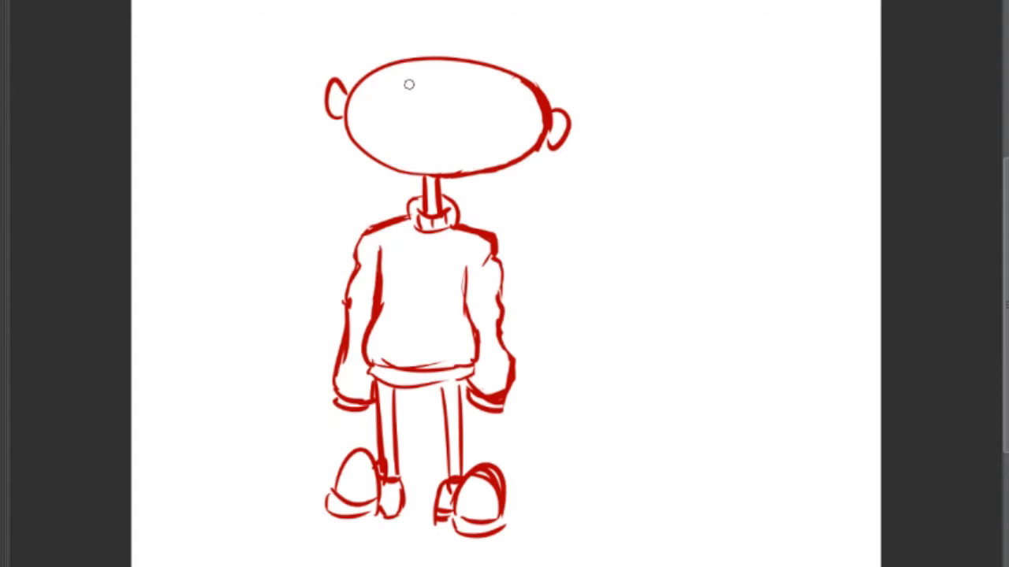
# Draw a downward-curving hairline across the forehead from edge to edge, with a small lock of hair above the right ear.
pyautogui.moveTo(355, 91); pyautogui.dragTo(520, 79)
pyautogui.hotkey('ctrl', 'z')
pyautogui.moveTo(351, 88)
pyautogui.mouseDown()
pyautogui.moveTo(491, 100)
pyautogui.moveTo(529, 84)
pyautogui.mouseUp()
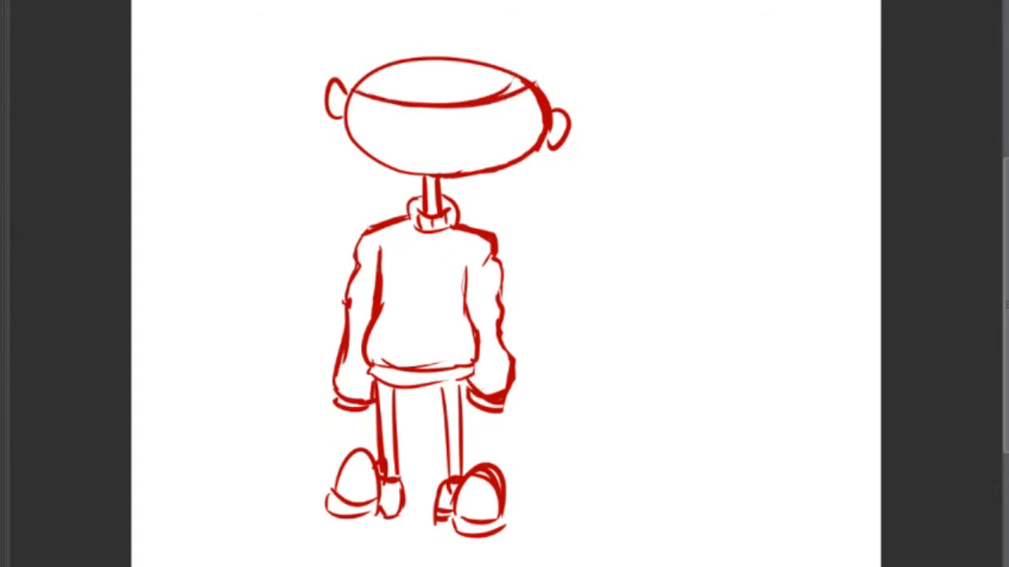
pyautogui.hotkey('ctrl', 'z')
pyautogui.moveTo(356, 89)
pyautogui.mouseDown()
pyautogui.moveTo(527, 78)
pyautogui.moveTo(543, 118)
pyautogui.mouseUp()
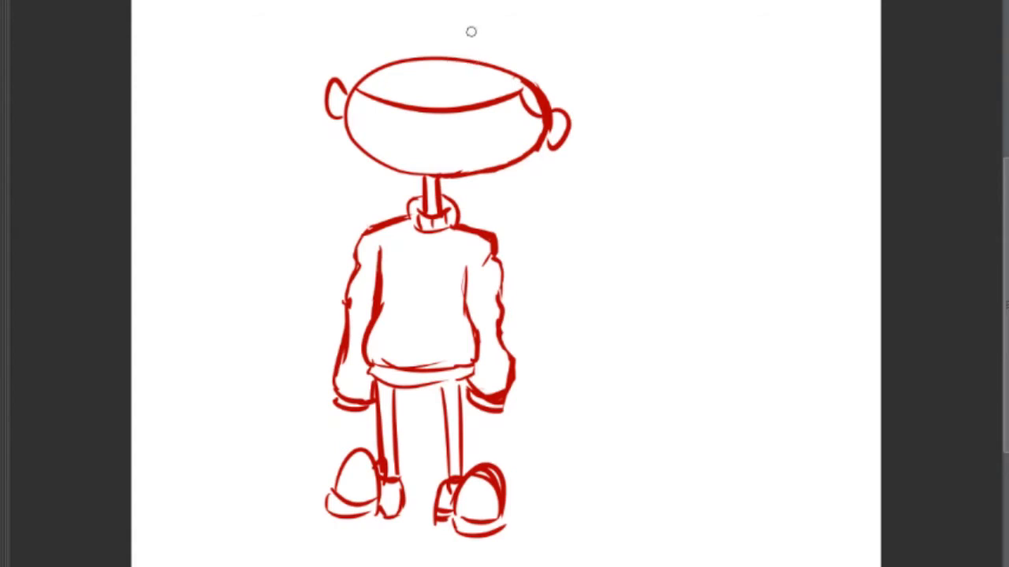
pyautogui.moveTo(434, 53); pyautogui.dragTo(446, 22)
pyautogui.moveTo(420, 59); pyautogui.dragTo(450, 19)
pyautogui.hotkey('ctrl', 'z')
pyautogui.hotkey('ctrl', 'z')
pyautogui.hotkey('ctrl', 'z')
# Add a small curl on the head's upper right edge and long hair flaring down both sides of the body to hem height.
pyautogui.moveTo(522, 81); pyautogui.dragTo(533, 65)
pyautogui.moveTo(355, 150); pyautogui.dragTo(303, 366)
pyautogui.moveTo(521, 156)
pyautogui.mouseDown()
pyautogui.moveTo(538, 256)
pyautogui.moveTo(525, 192)
pyautogui.moveTo(576, 368)
pyautogui.mouseUp()
pyautogui.moveTo(509, 372)
pyautogui.mouseDown()
pyautogui.moveTo(558, 339)
pyautogui.moveTo(611, 272)
pyautogui.moveTo(590, 254)
pyautogui.moveTo(555, 320)
pyautogui.moveTo(563, 380)
pyautogui.moveTo(570, 337)
pyautogui.mouseUp()
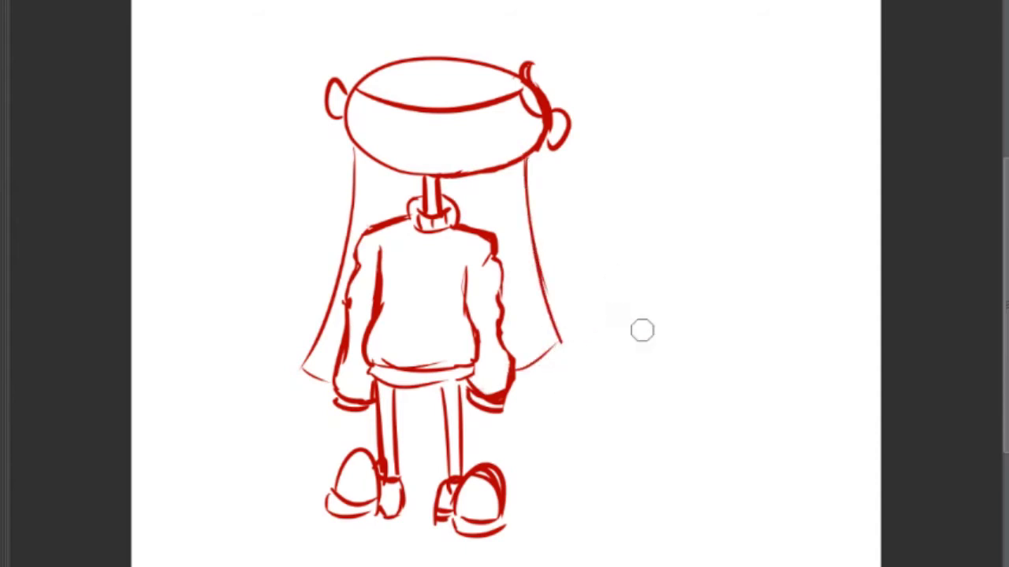
pyautogui.moveTo(358, 146); pyautogui.dragTo(354, 229)
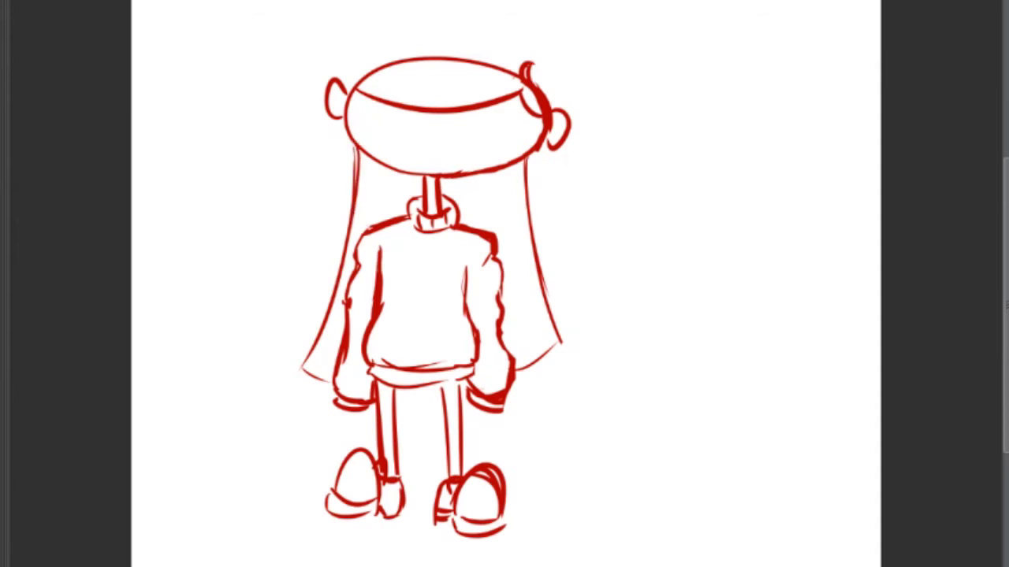
pyautogui.click(636, 214)
pyautogui.click(650, 209)
pyautogui.click(669, 205)
pyautogui.press('e')
pyautogui.moveTo(629, 223); pyautogui.dragTo(669, 204)
pyautogui.press('b')
pyautogui.moveTo(368, 119); pyautogui.dragTo(387, 121)
pyautogui.moveTo(465, 121); pyautogui.dragTo(494, 122)
pyautogui.moveTo(373, 120); pyautogui.dragTo(367, 117)
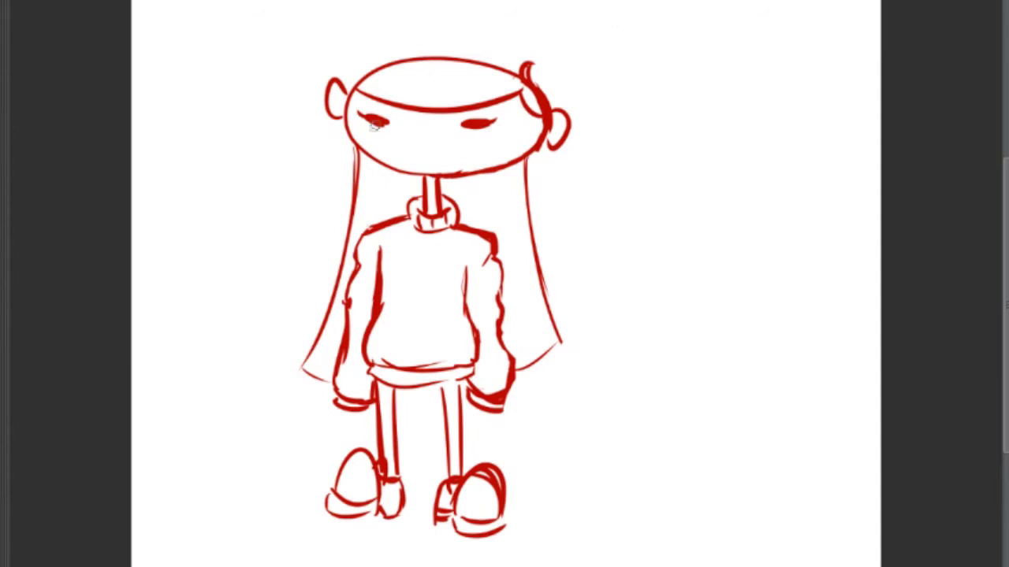
pyautogui.moveTo(476, 128); pyautogui.dragTo(476, 134)
pyautogui.press('e')
pyautogui.moveTo(475, 120); pyautogui.dragTo(489, 130)
pyautogui.moveTo(378, 122); pyautogui.dragTo(398, 126)
pyautogui.moveTo(479, 131); pyautogui.dragTo(466, 132)
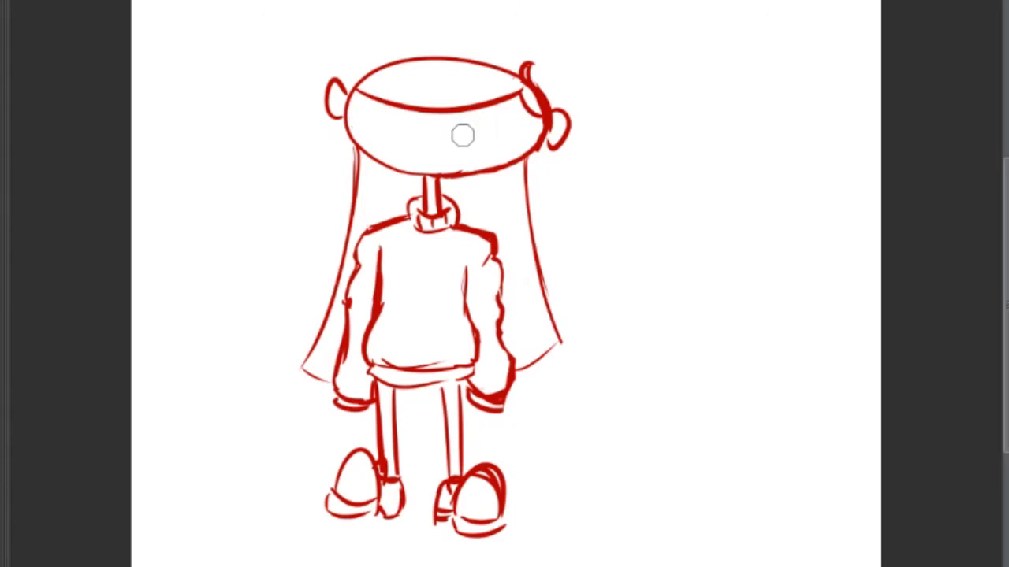
# Draw two small half-closed eyes with flat upper lids and pupils just below them.
pyautogui.press('b')
pyautogui.moveTo(367, 117); pyautogui.dragTo(383, 119)
pyautogui.moveTo(480, 121); pyautogui.dragTo(498, 120)
pyautogui.moveTo(373, 119); pyautogui.dragTo(374, 122)
pyautogui.moveTo(487, 122); pyautogui.dragTo(488, 125)
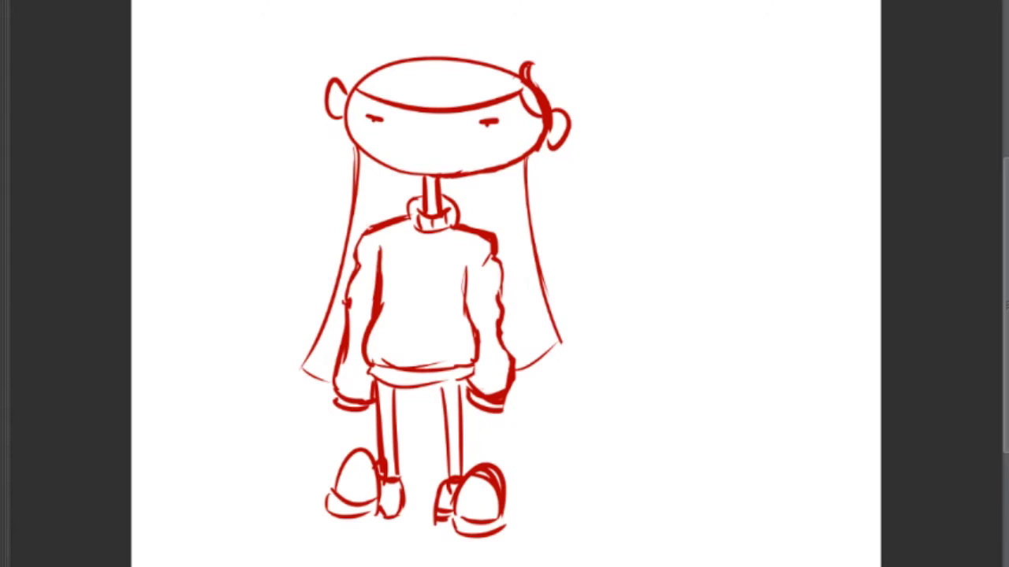
pyautogui.moveTo(373, 121); pyautogui.dragTo(377, 123)
pyautogui.moveTo(486, 120); pyautogui.dragTo(490, 126)
# Add a small pointed nose, short eyebrows and a wide curved mouth to the face.
pyautogui.moveTo(419, 144); pyautogui.dragTo(419, 128)
pyautogui.press('e')
pyautogui.press('e')
pyautogui.moveTo(481, 117); pyautogui.dragTo(503, 115)
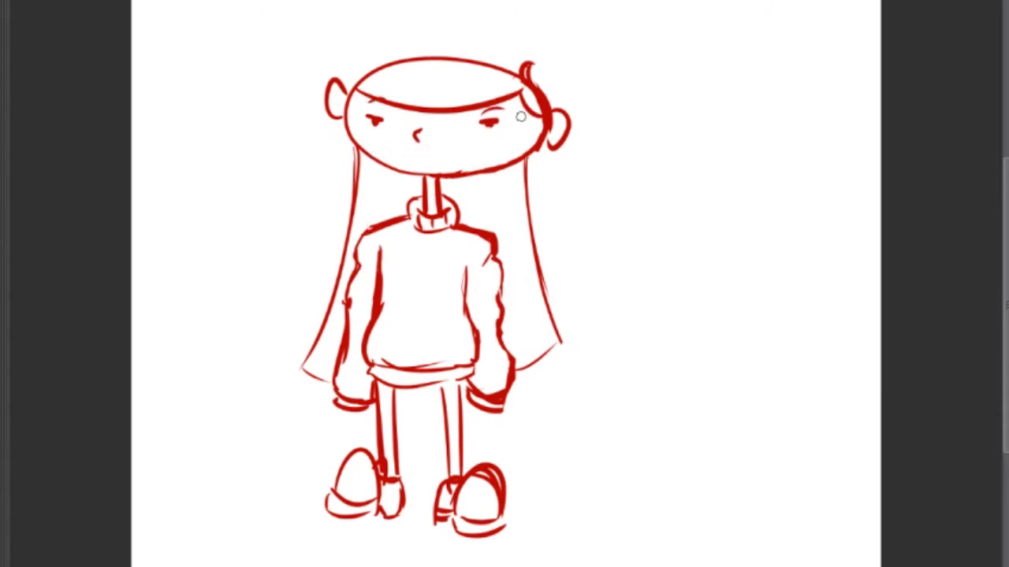
pyautogui.moveTo(375, 144)
pyautogui.mouseDown()
pyautogui.moveTo(468, 143)
pyautogui.moveTo(484, 161)
pyautogui.mouseUp()
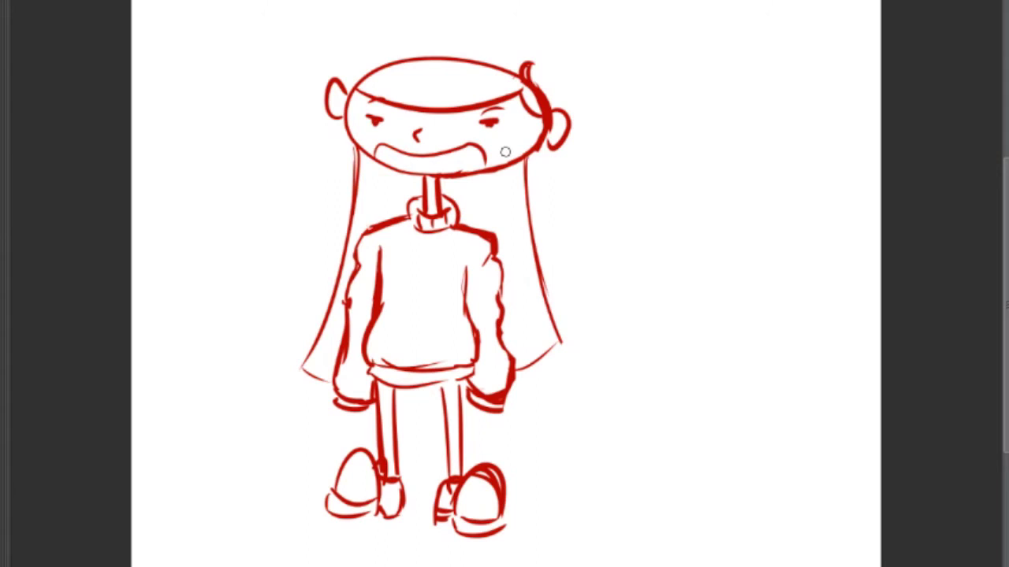
# Undo the wide curved mouth and the lopsided mouth and short smile tried in its place below the nose.
pyautogui.hotkey('ctrl', 'z')
pyautogui.moveTo(423, 177)
pyautogui.mouseDown()
pyautogui.moveTo(405, 170)
pyautogui.moveTo(489, 128)
pyautogui.moveTo(478, 140)
pyautogui.mouseUp()
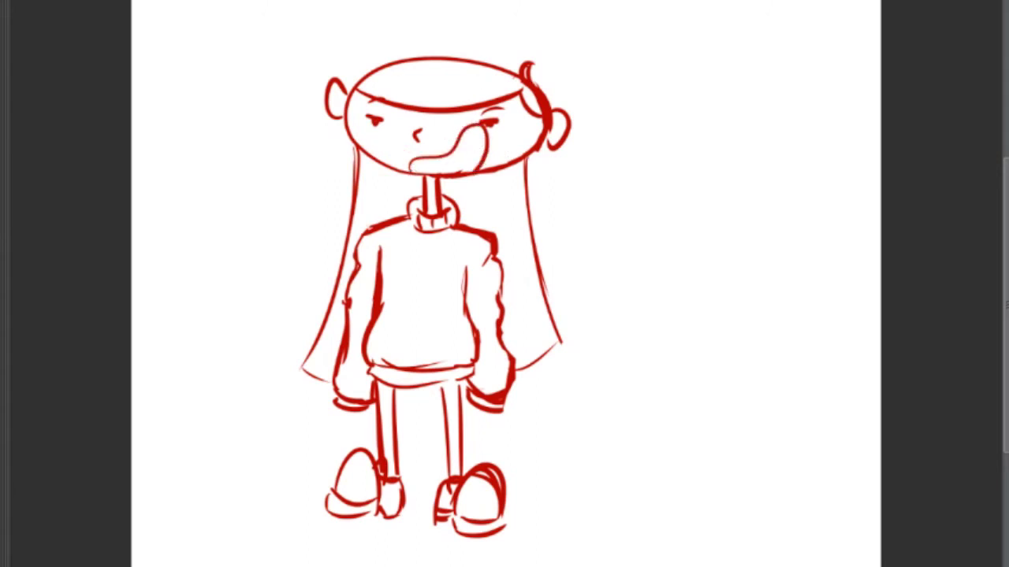
pyautogui.hotkey('ctrl', 'z')
pyautogui.moveTo(410, 157); pyautogui.dragTo(459, 145)
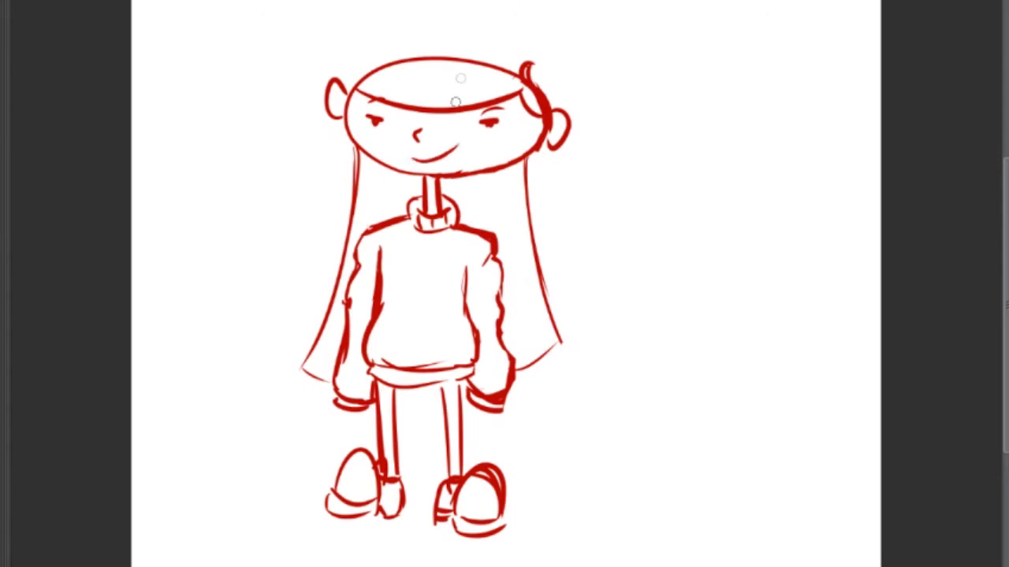
pyautogui.hotkey('ctrl', 'z')
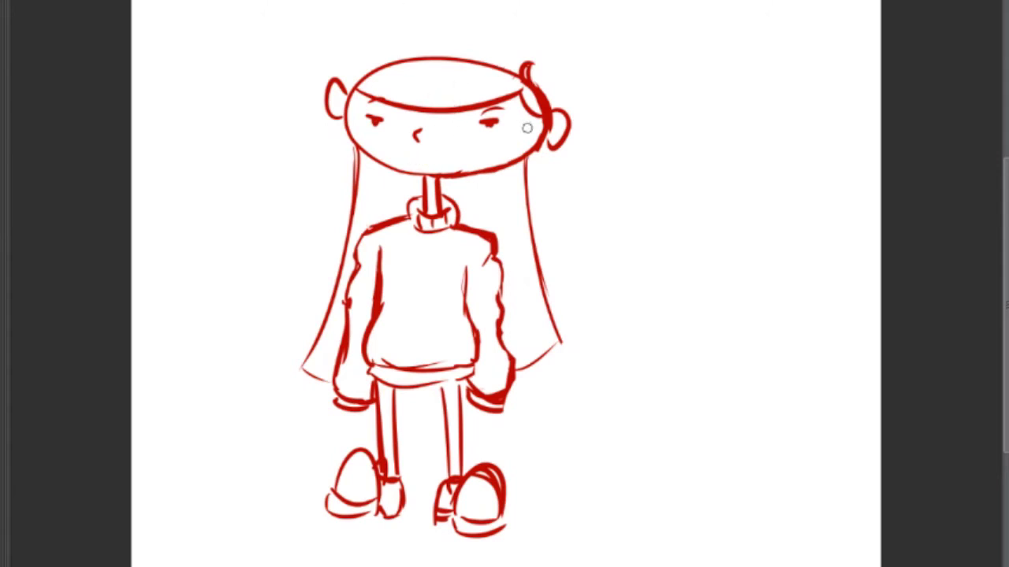
# Rework both eyes into closed curved arcs with small outer lashes, and draw a wide open grin across the lower face.
pyautogui.moveTo(374, 133); pyautogui.dragTo(387, 123)
pyautogui.moveTo(482, 130); pyautogui.dragTo(505, 127)
pyautogui.moveTo(361, 115)
pyautogui.mouseDown()
pyautogui.moveTo(384, 124)
pyautogui.moveTo(362, 111)
pyautogui.mouseUp()
pyautogui.moveTo(493, 116)
pyautogui.mouseDown()
pyautogui.moveTo(479, 120)
pyautogui.moveTo(508, 116)
pyautogui.mouseUp()
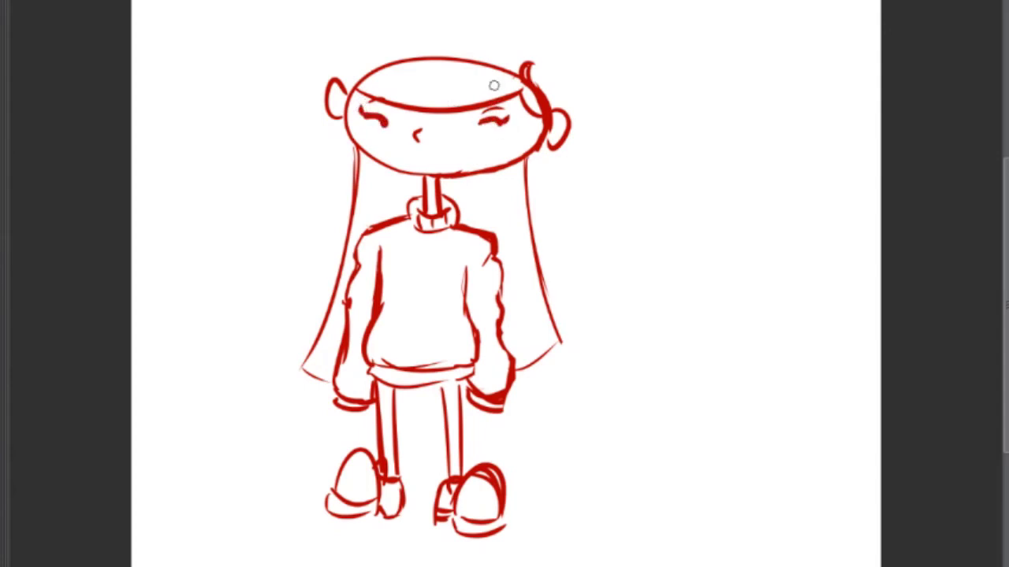
pyautogui.moveTo(377, 161)
pyautogui.mouseDown()
pyautogui.moveTo(466, 147)
pyautogui.moveTo(464, 160)
pyautogui.moveTo(442, 156)
pyautogui.moveTo(478, 167)
pyautogui.mouseUp()
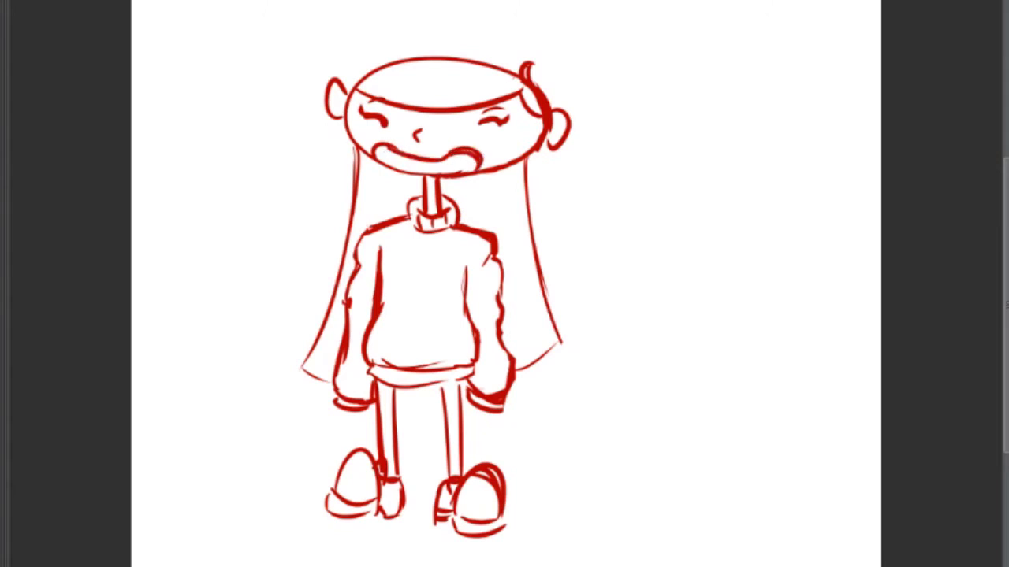
# Add short vertical ribbing lines across the sweater's hem band and detail the cuff of the character's right sleeve.
pyautogui.moveTo(344, 409)
pyautogui.mouseDown()
pyautogui.moveTo(413, 361)
pyautogui.moveTo(447, 370)
pyautogui.moveTo(424, 382)
pyautogui.moveTo(421, 366)
pyautogui.moveTo(380, 380)
pyautogui.mouseUp()
pyautogui.moveTo(456, 372); pyautogui.dragTo(457, 387)
pyautogui.moveTo(444, 376); pyautogui.dragTo(446, 380)
# Handwrite "#3" in red beside the character's head and "KND" just below it.
pyautogui.moveTo(634, 120); pyautogui.dragTo(582, 211)
pyautogui.moveTo(621, 146); pyautogui.dragTo(601, 193)
pyautogui.moveTo(580, 164); pyautogui.dragTo(627, 154)
pyautogui.moveTo(575, 185); pyautogui.dragTo(643, 164)
pyautogui.moveTo(648, 142)
pyautogui.mouseDown()
pyautogui.moveTo(672, 130)
pyautogui.moveTo(651, 189)
pyautogui.mouseUp()
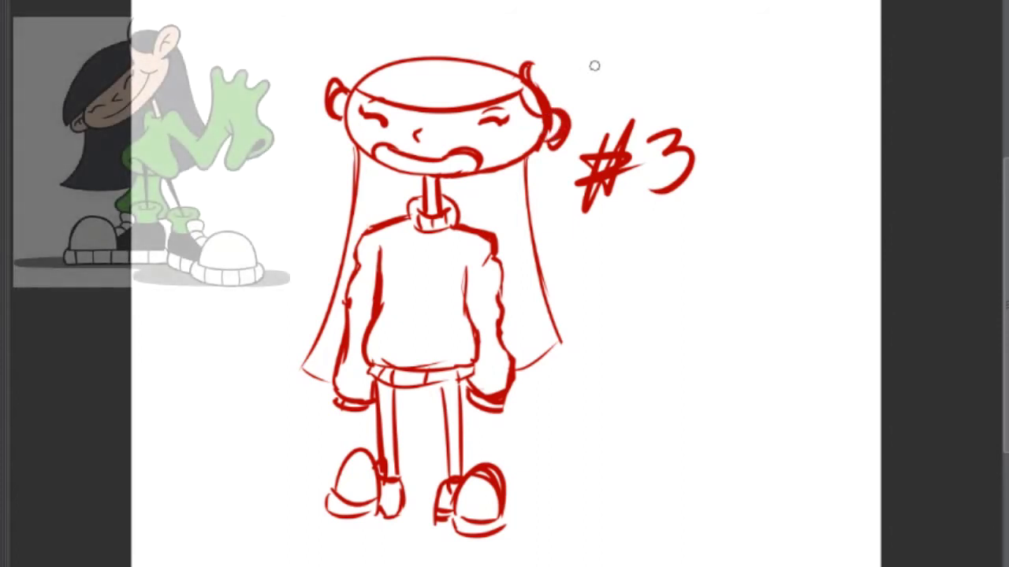
pyautogui.moveTo(621, 272); pyautogui.dragTo(631, 319)
pyautogui.moveTo(640, 292); pyautogui.dragTo(670, 311)
pyautogui.moveTo(675, 246)
pyautogui.mouseDown()
pyautogui.moveTo(679, 311)
pyautogui.moveTo(696, 219)
pyautogui.moveTo(709, 291)
pyautogui.mouseUp()
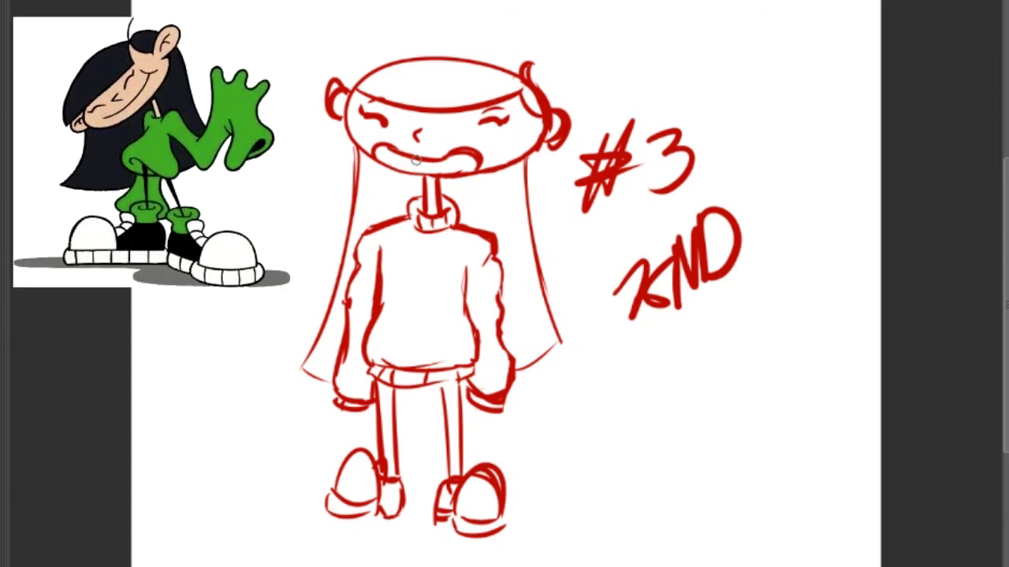
# Draw short vertical lines inside the grin to divide it into teeth.
pyautogui.moveTo(392, 154); pyautogui.dragTo(394, 167)
pyautogui.moveTo(411, 155); pyautogui.dragTo(413, 168)
pyautogui.moveTo(432, 153)
pyautogui.mouseDown()
pyautogui.moveTo(434, 168)
pyautogui.moveTo(447, 169)
pyautogui.mouseUp()
# Add a small pointed notch at the hair's lower right edge and replace the head's small curl with a longer curved strand.
pyautogui.moveTo(534, 345)
pyautogui.mouseDown()
pyautogui.moveTo(536, 357)
pyautogui.moveTo(549, 357)
pyautogui.mouseUp()
pyautogui.moveTo(522, 61)
pyautogui.mouseDown()
pyautogui.moveTo(539, 72)
pyautogui.moveTo(536, 36)
pyautogui.mouseUp()
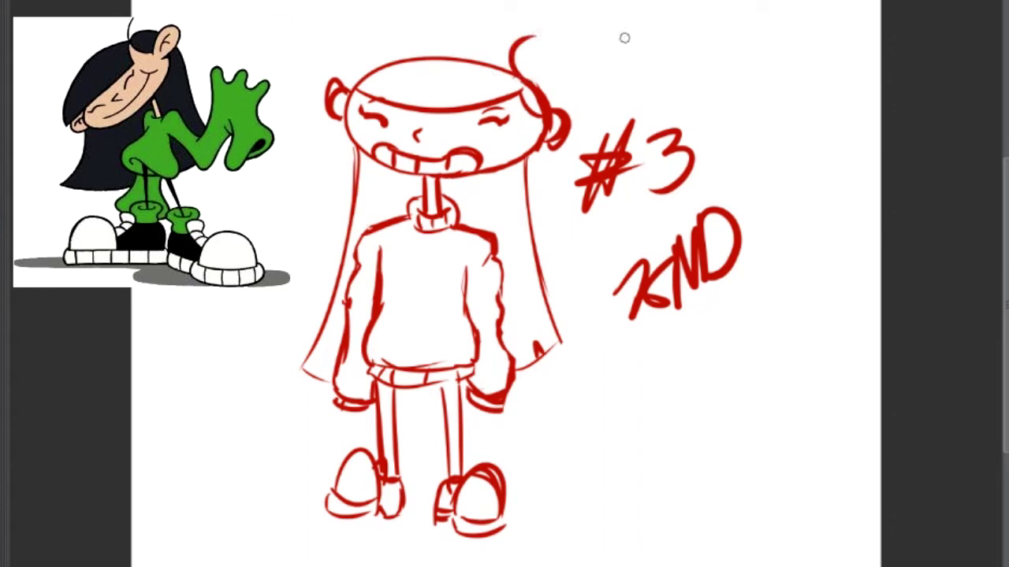